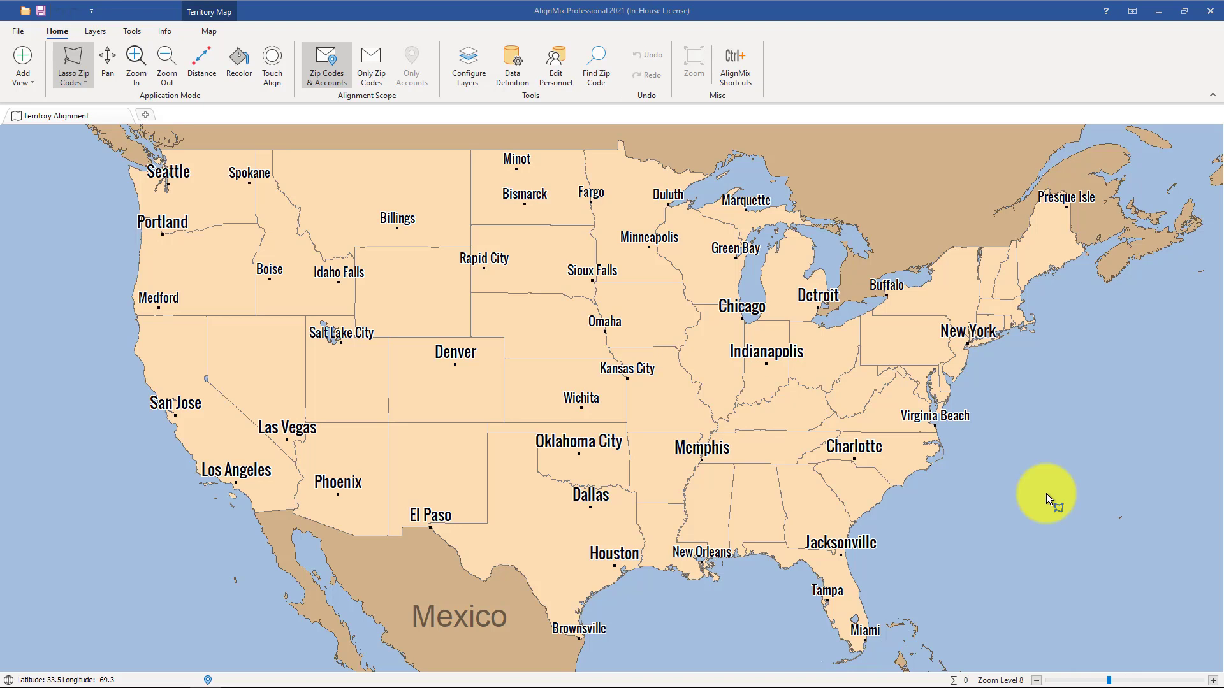
Step: Switch to the Excel workbook and examine the ID, Name, Street, State and Zip Code columns of the Accounts sheet
{"action": "left_click", "coordinate": [1168, 16]}
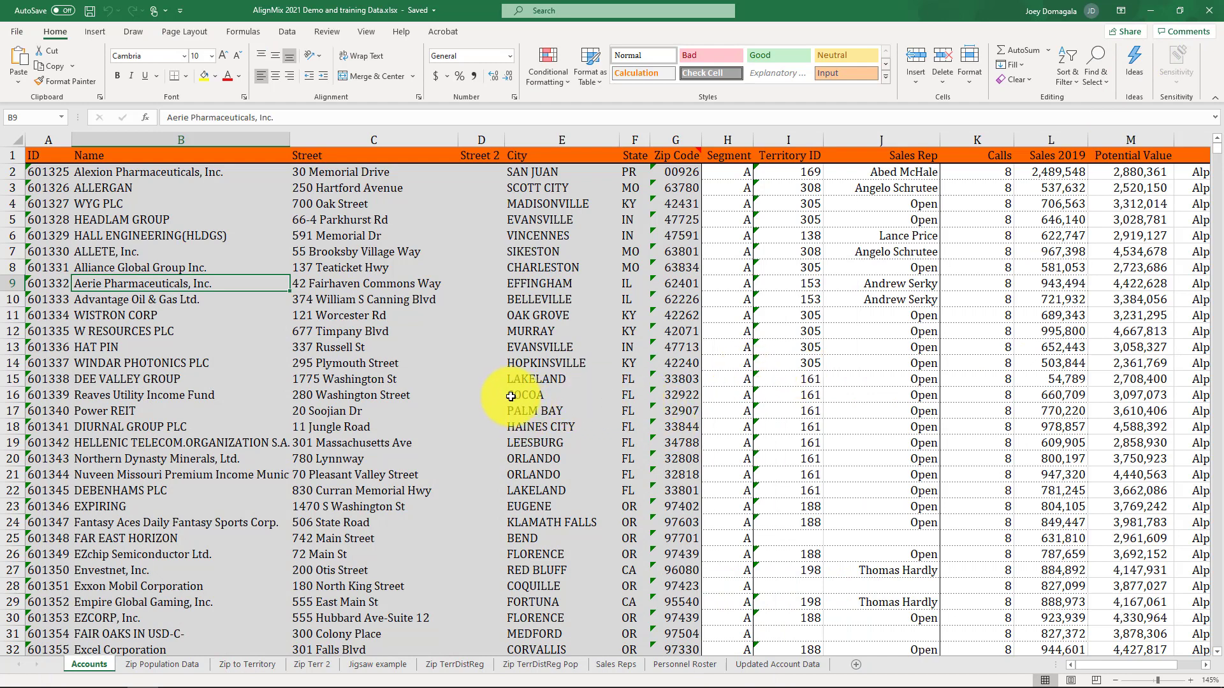
{"action": "left_click", "coordinate": [49, 139]}
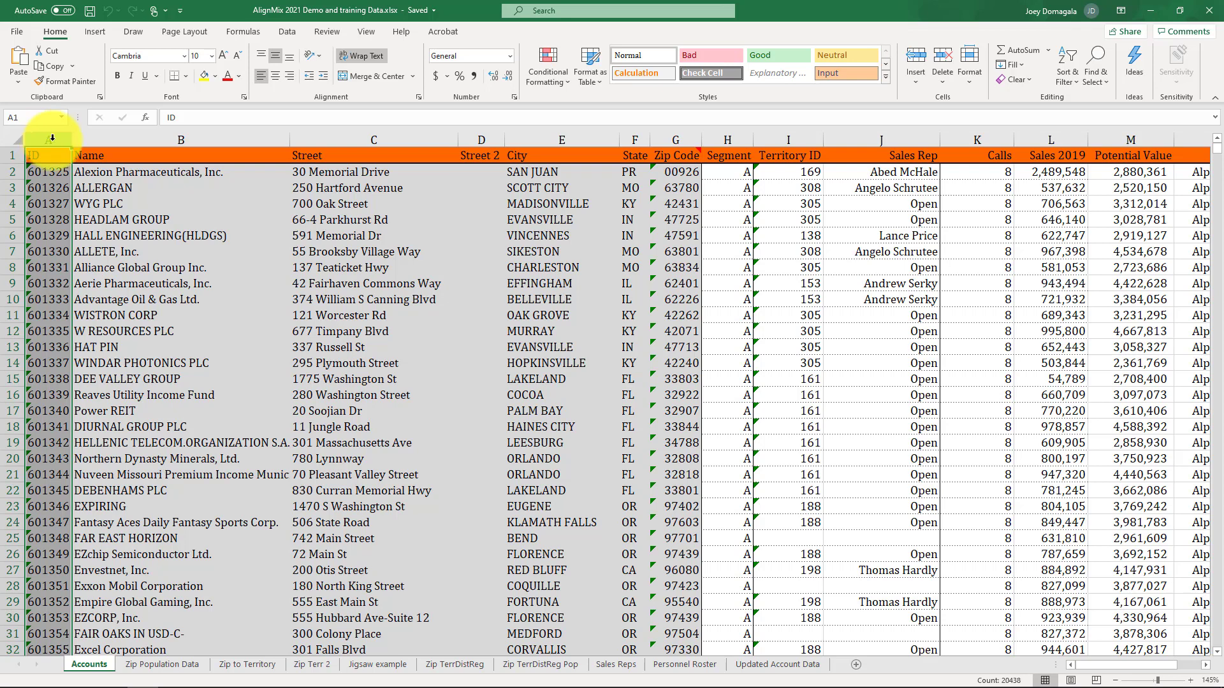
{"action": "left_click", "coordinate": [135, 140]}
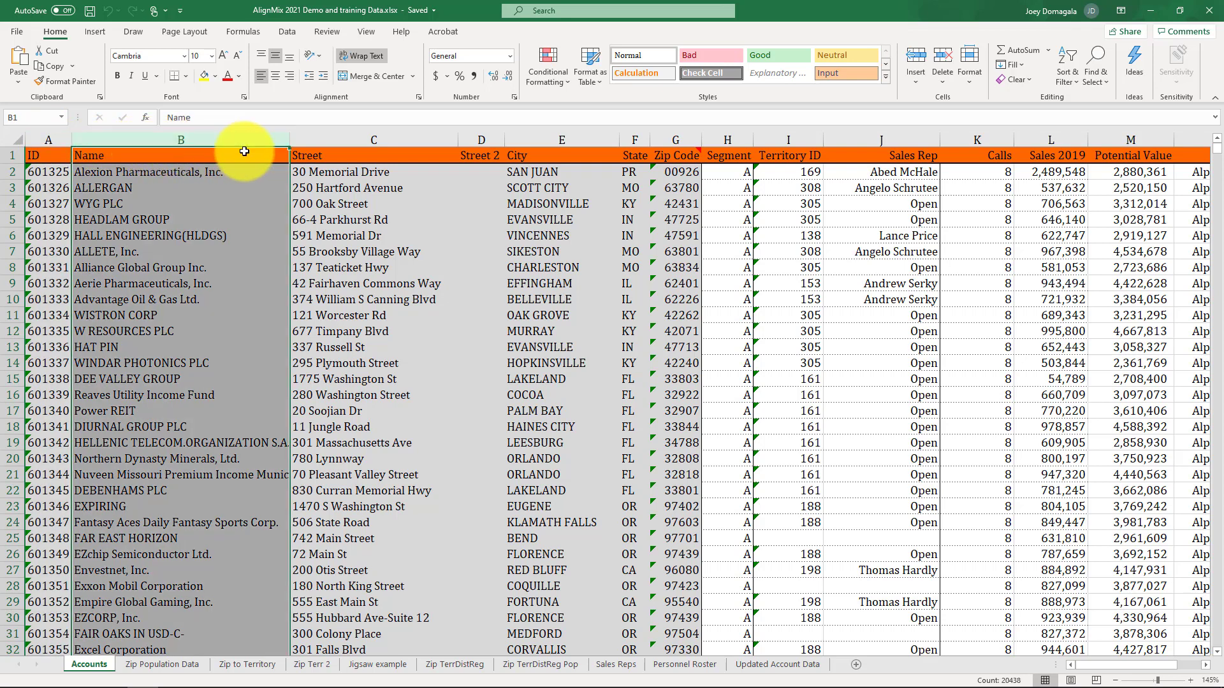
{"action": "left_click", "coordinate": [420, 140]}
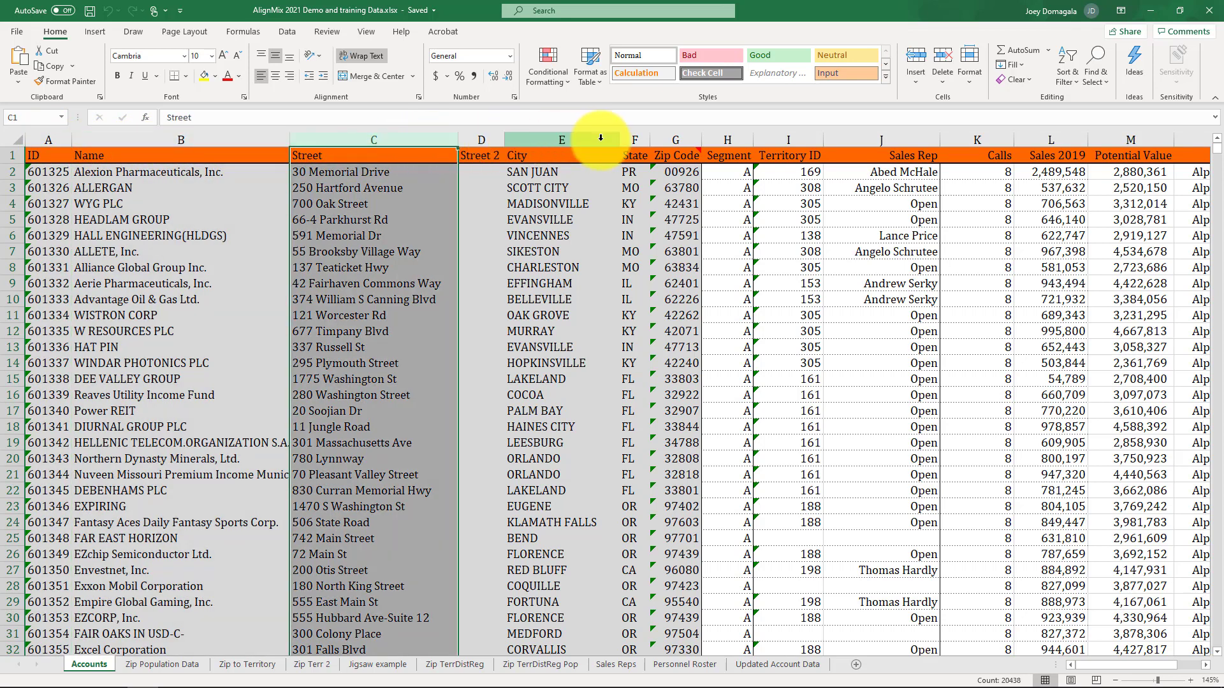
{"action": "left_click", "coordinate": [634, 139]}
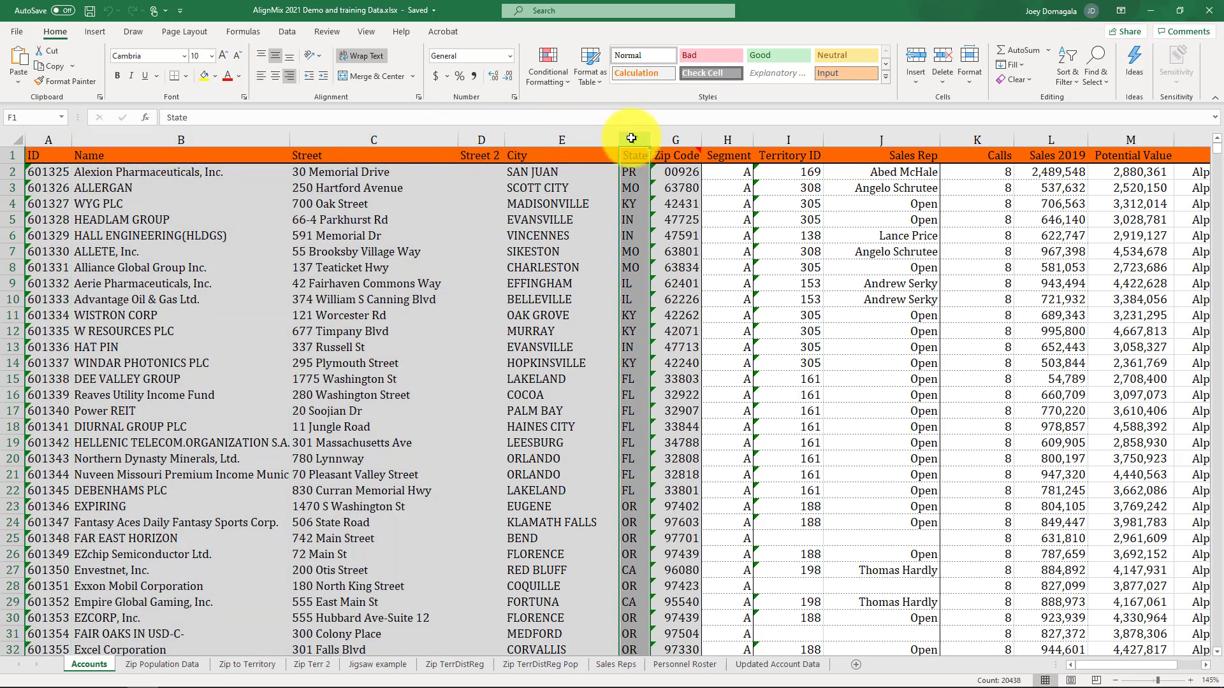
{"action": "left_click", "coordinate": [666, 138]}
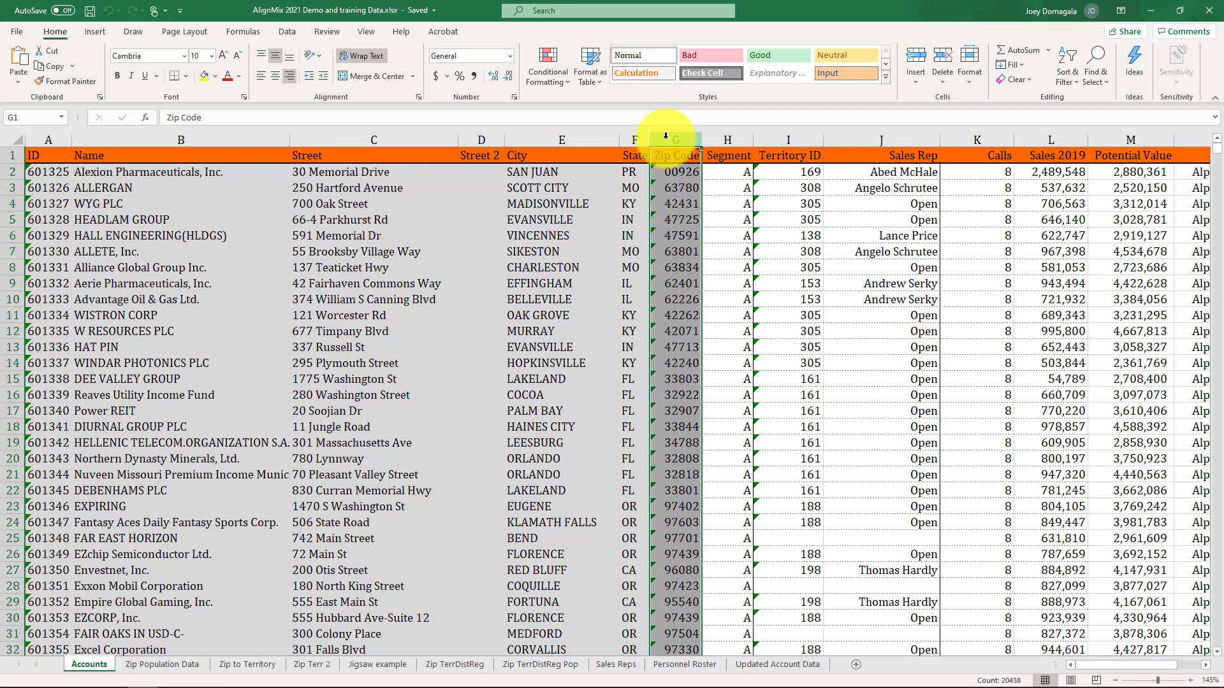
{"action": "left_click", "coordinate": [674, 171]}
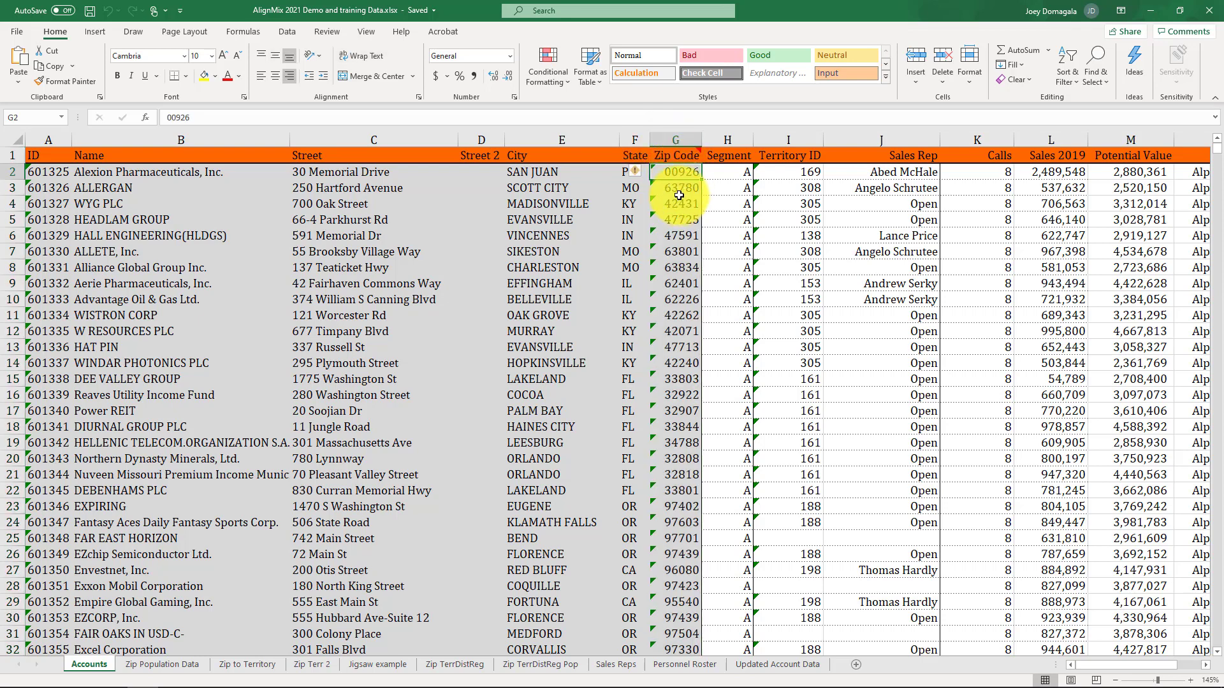
{"action": "left_click", "coordinate": [691, 139]}
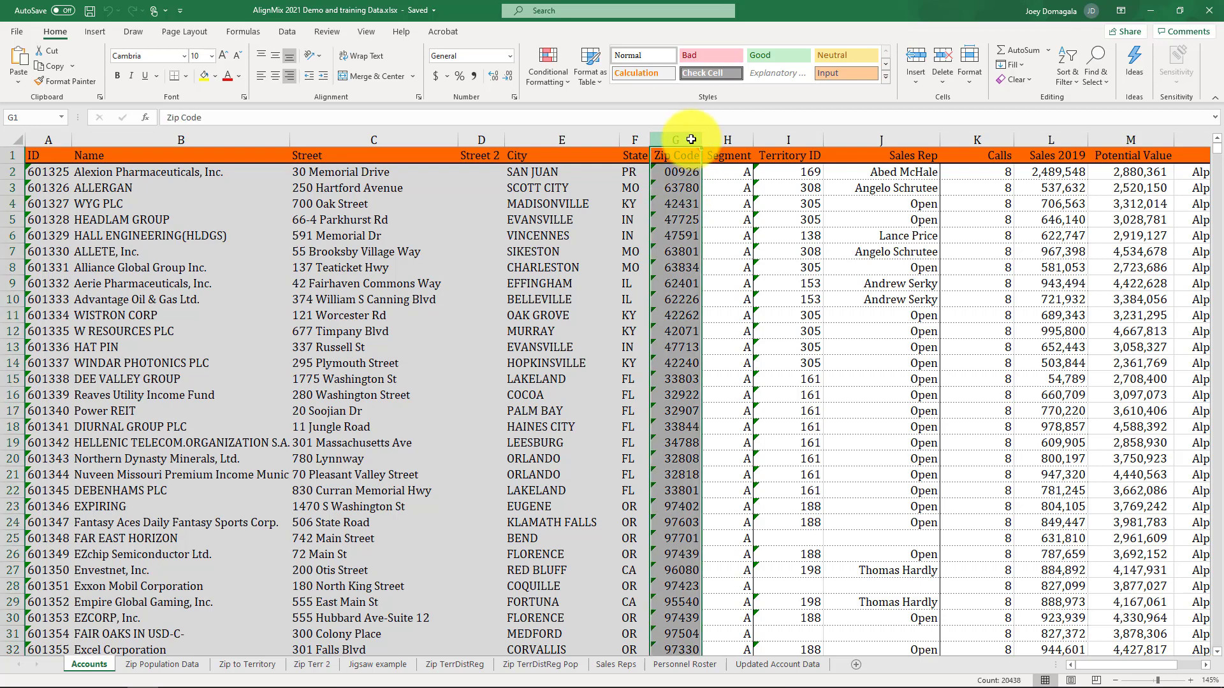
Step: Examine the Segment, Territory ID, Sales Rep, Calls, Sales 2019, Potential Value and Products Purchased columns of the Accounts sheet
{"action": "left_click", "coordinate": [736, 140]}
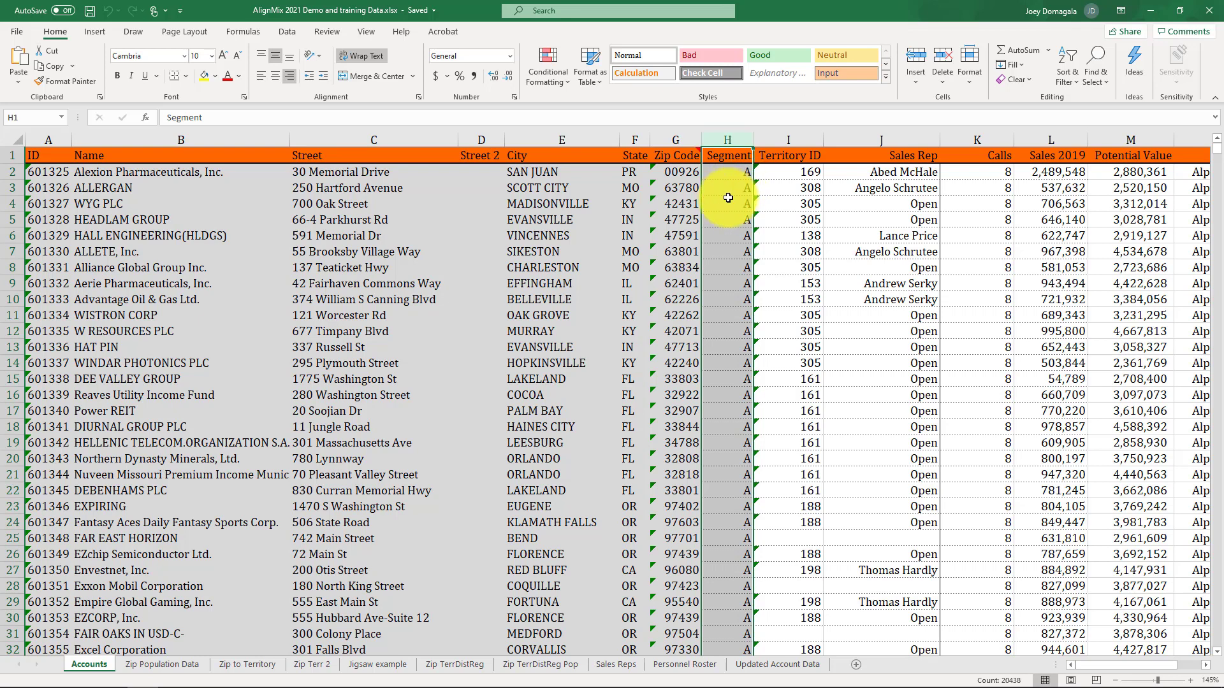
{"action": "left_click", "coordinate": [782, 141]}
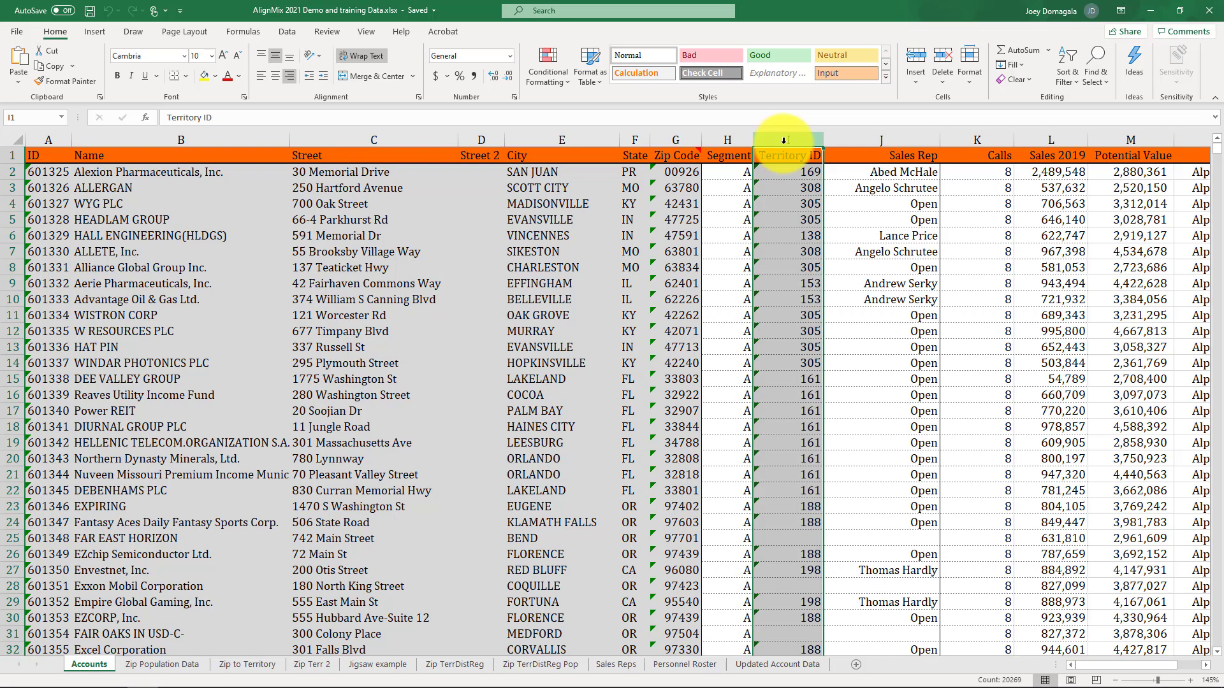
{"action": "left_click", "coordinate": [912, 141]}
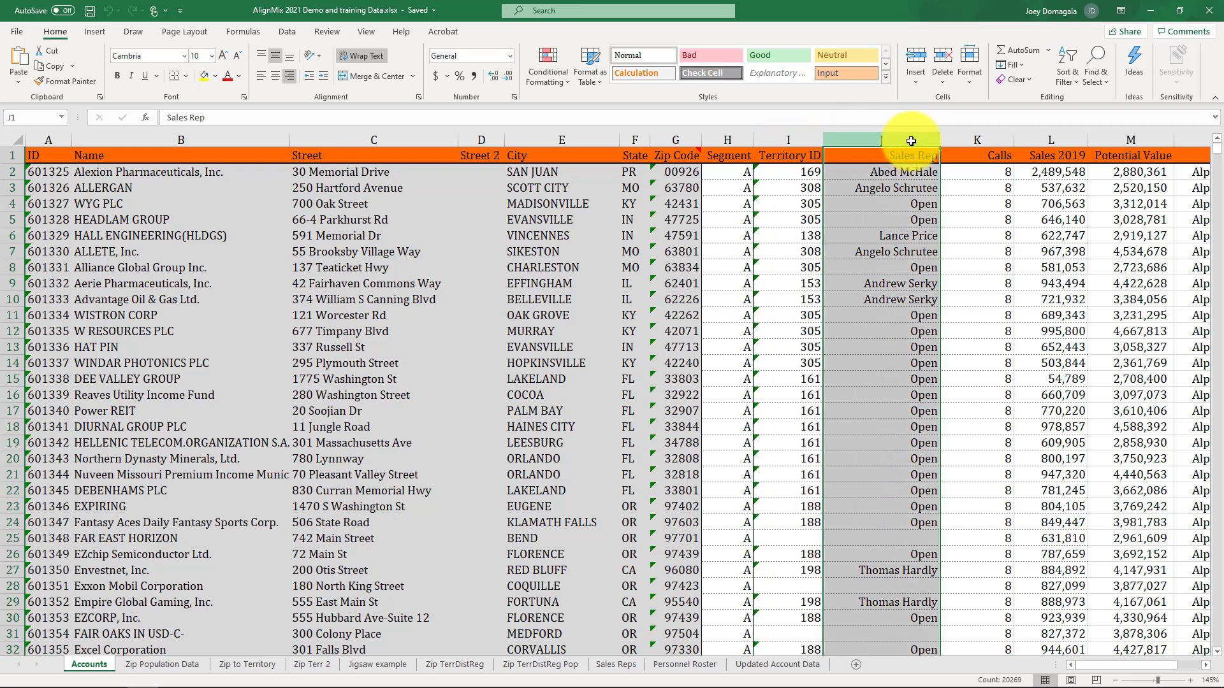
{"action": "left_click", "coordinate": [978, 138]}
{"action": "left_click", "coordinate": [1051, 139]}
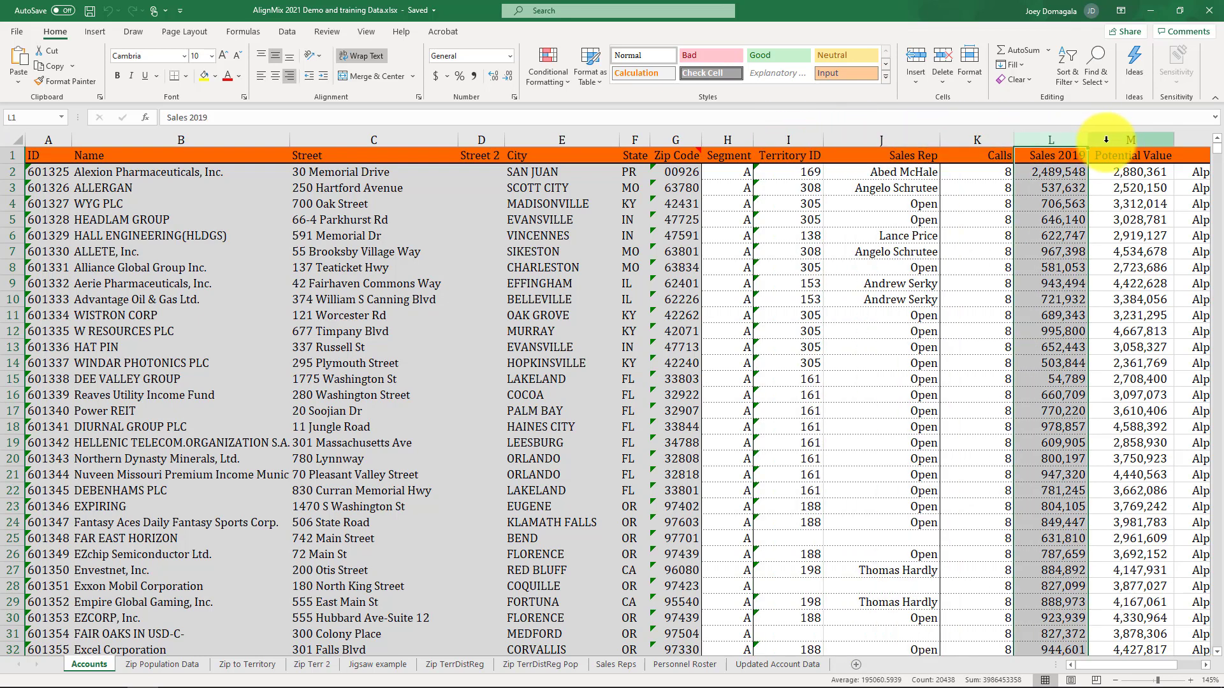
{"action": "left_click", "coordinate": [1108, 139]}
{"action": "left_click", "coordinate": [1205, 665]}
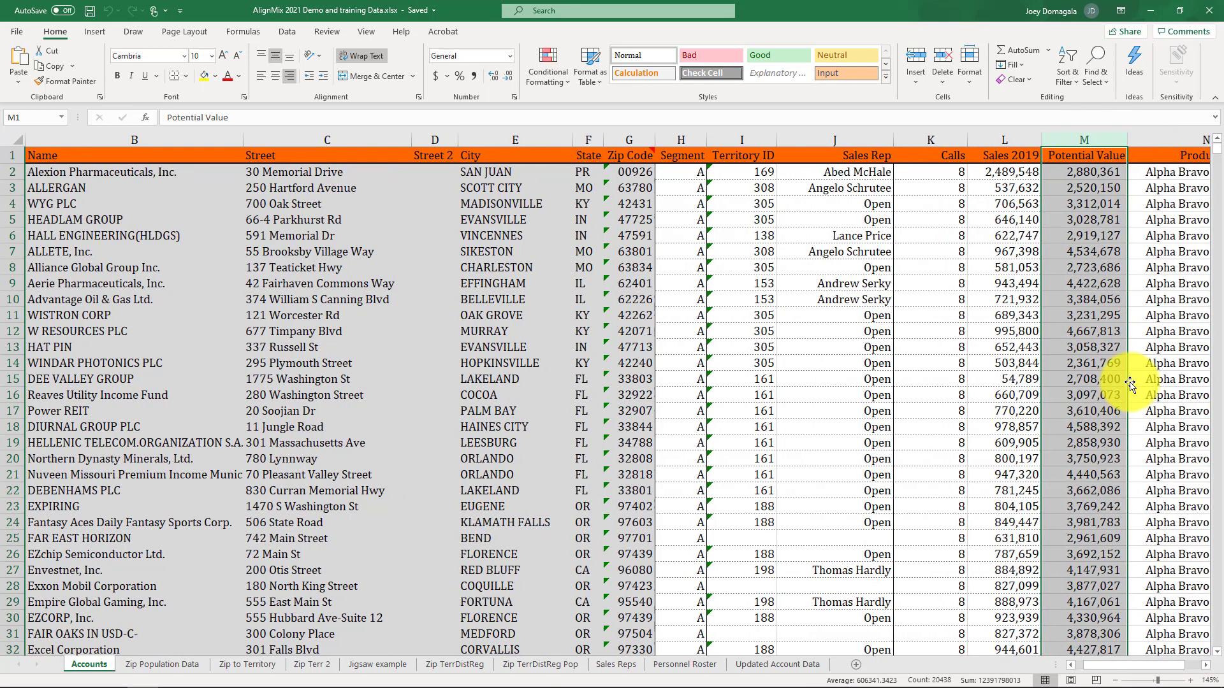
{"action": "left_click", "coordinate": [1205, 664]}
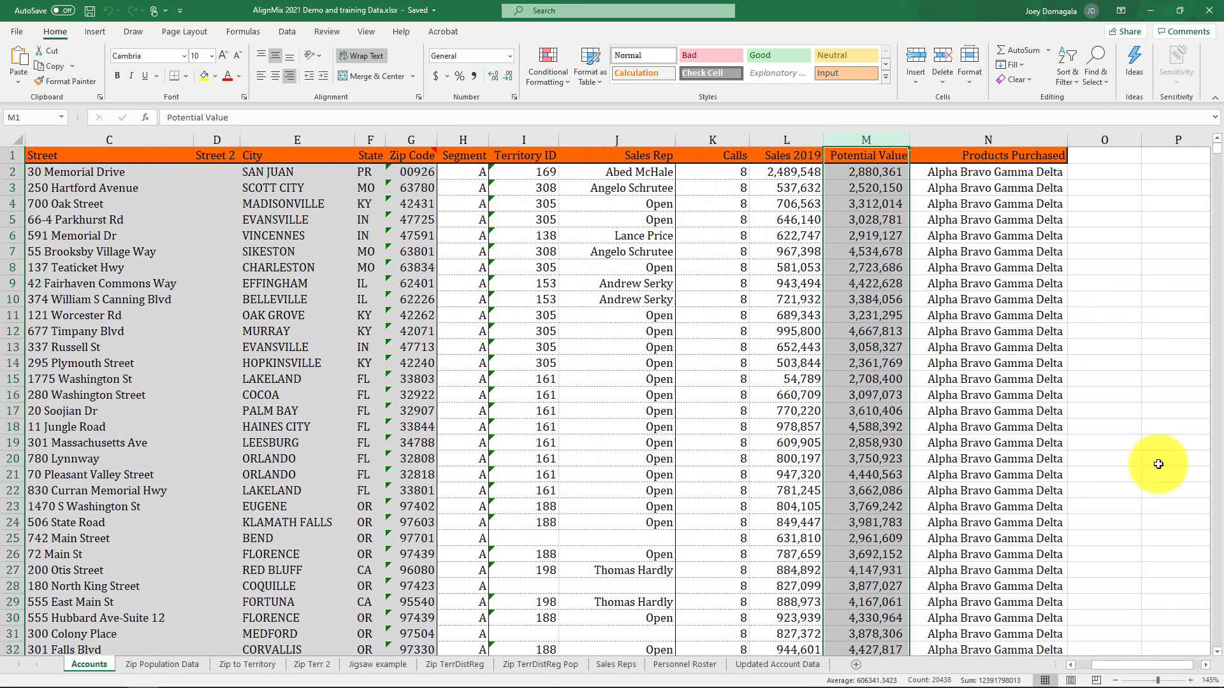
{"action": "left_click", "coordinate": [995, 139]}
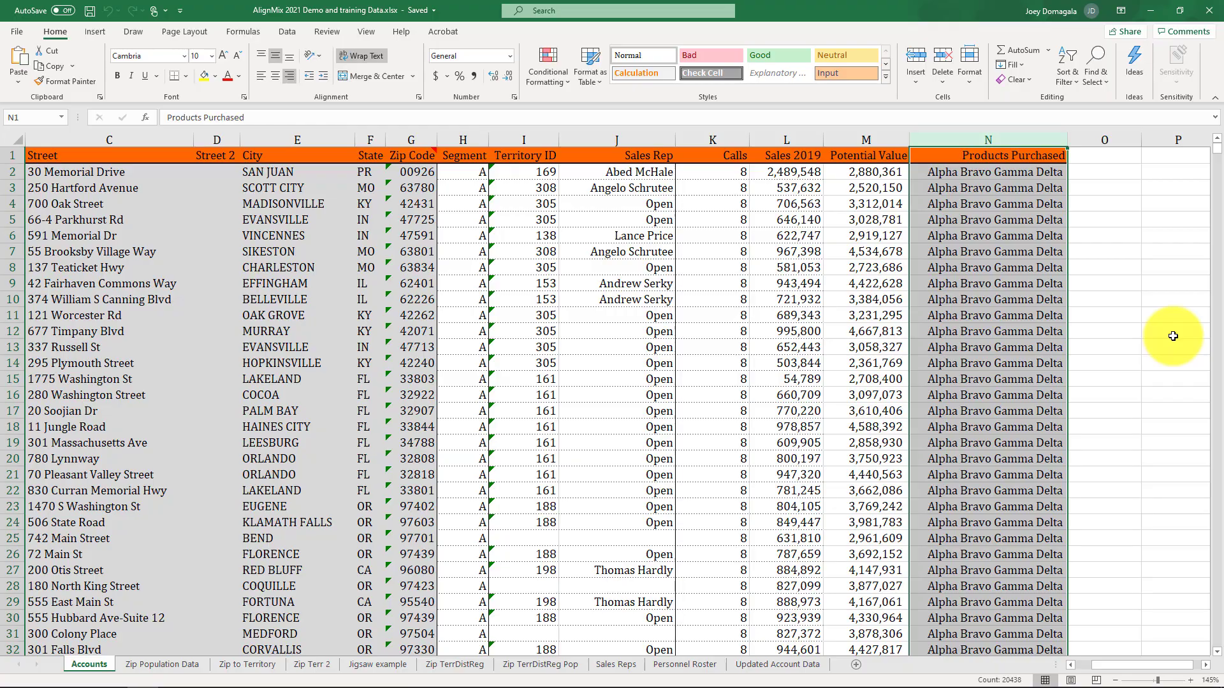
Step: Switch to AlignMix and start importing AlignMix 2021 Demo and training Data.xlsx, using the Accounts worksheet with row 1 as header
{"action": "key", "text": "alt+Tab"}
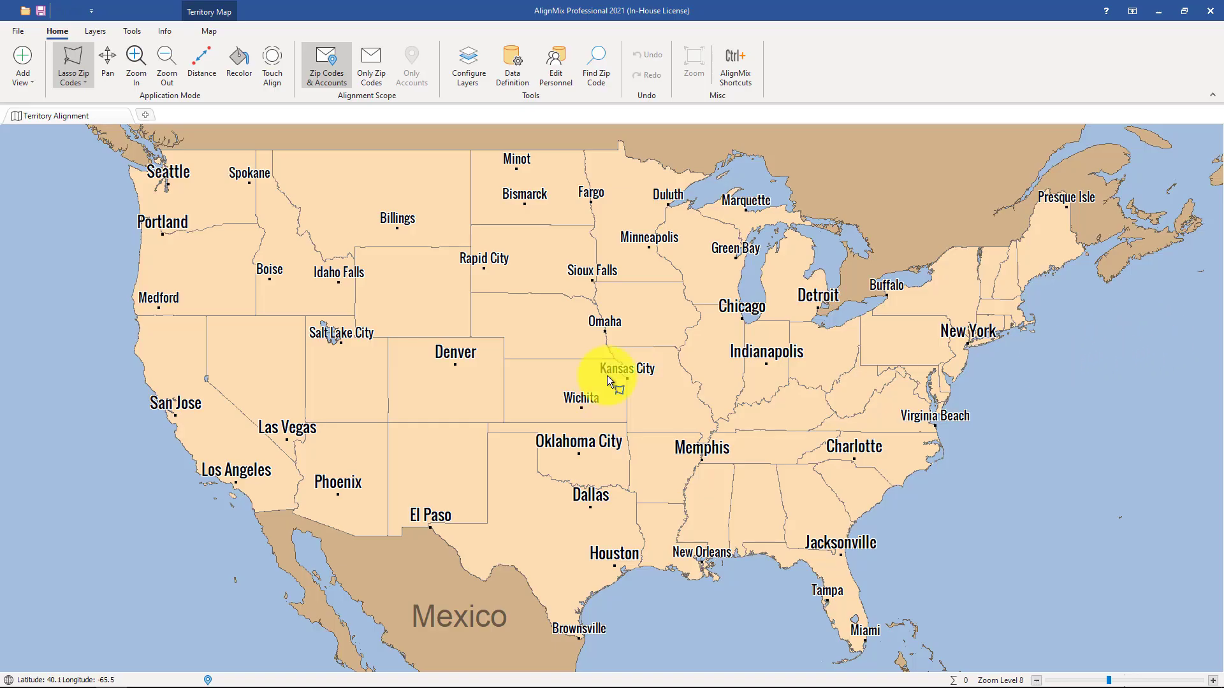
{"action": "left_click", "coordinate": [12, 32]}
{"action": "mouse_move", "coordinate": [64, 172]}
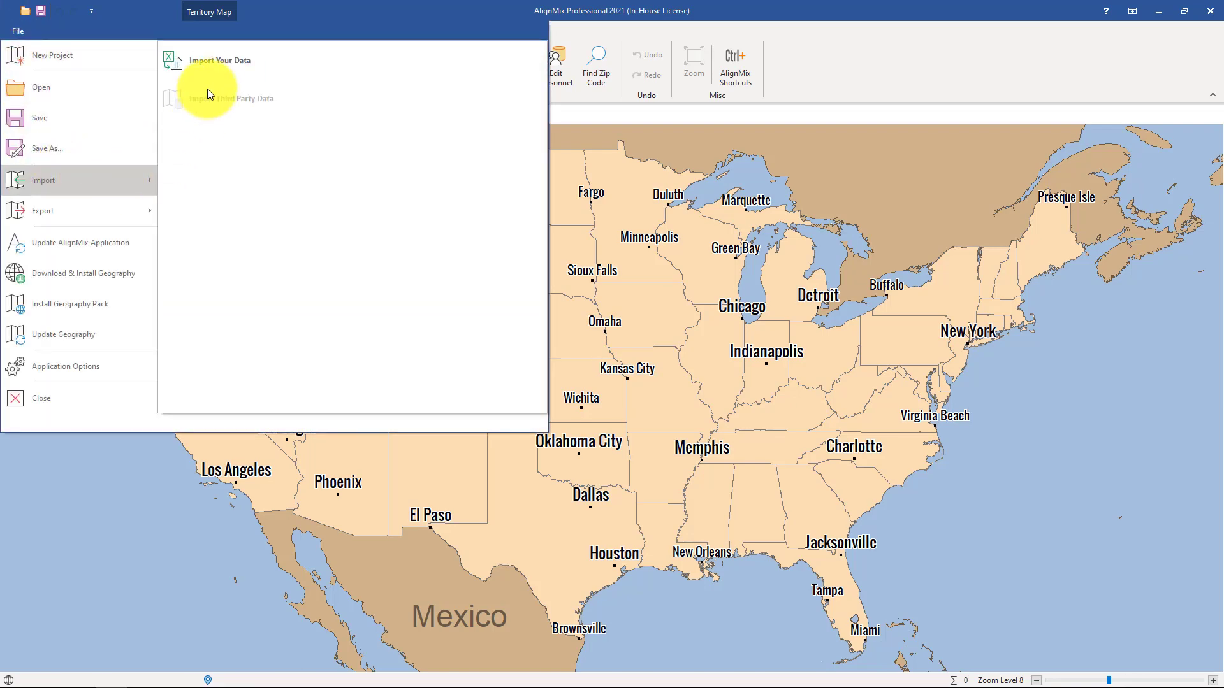
{"action": "left_click", "coordinate": [209, 71]}
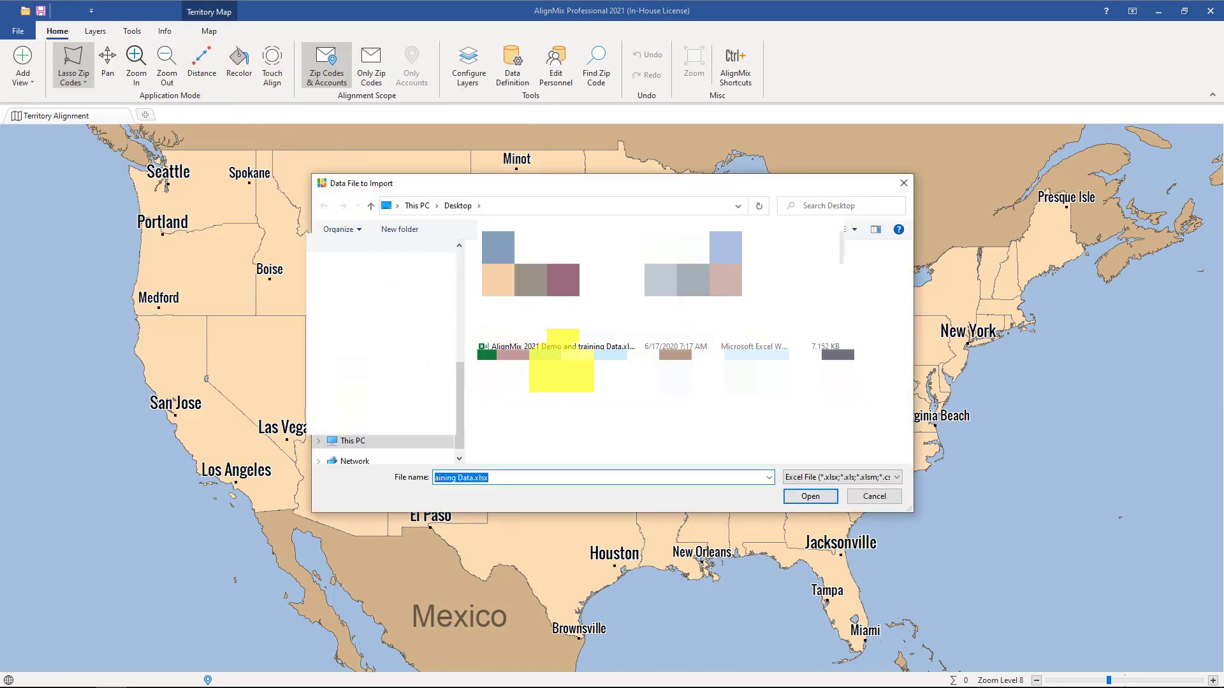
{"action": "left_click", "coordinate": [803, 496]}
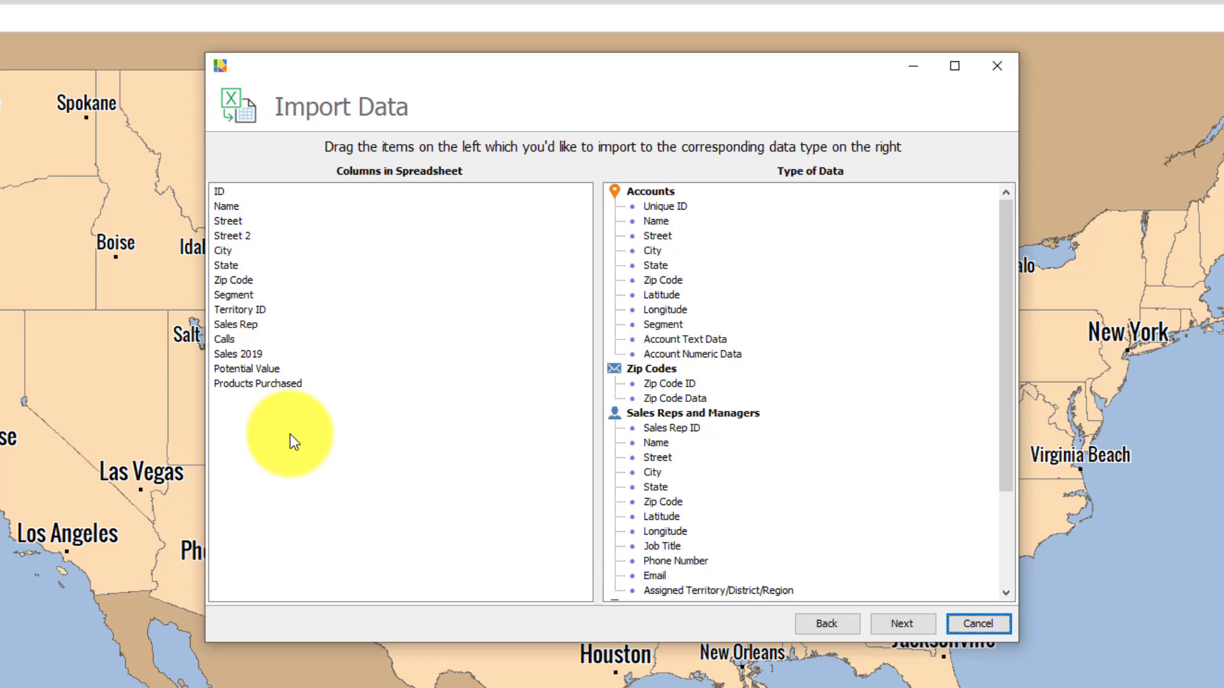
{"action": "left_click", "coordinate": [824, 627]}
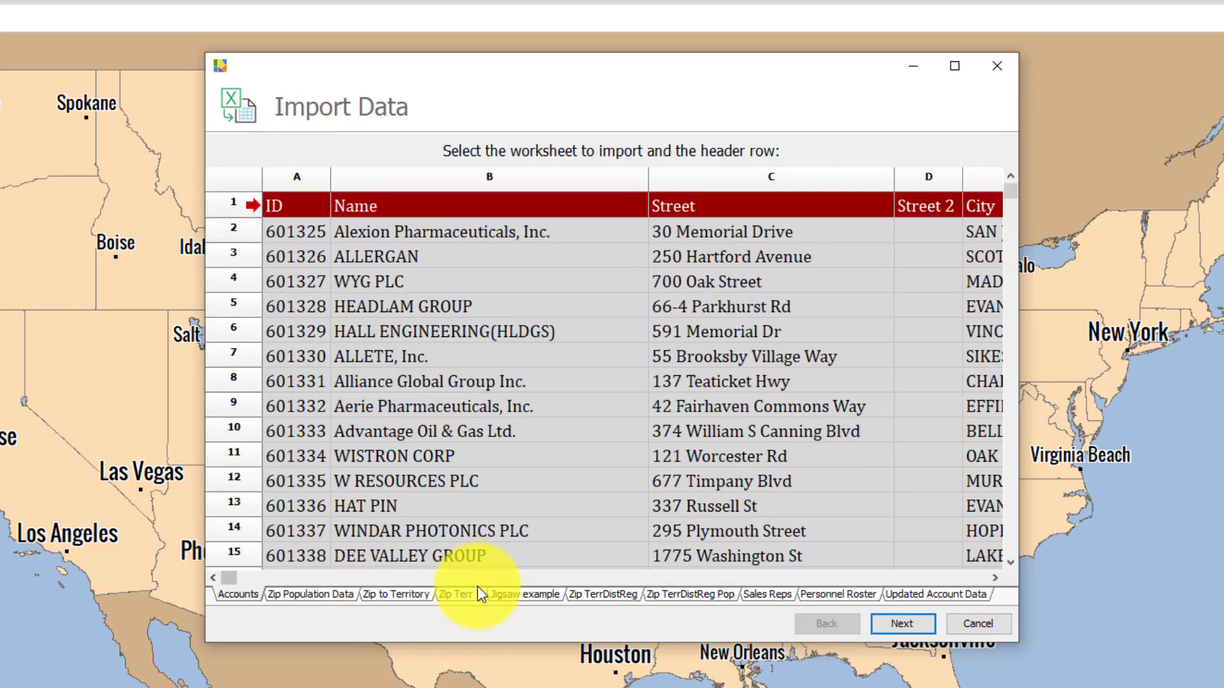
{"action": "left_click", "coordinate": [901, 625]}
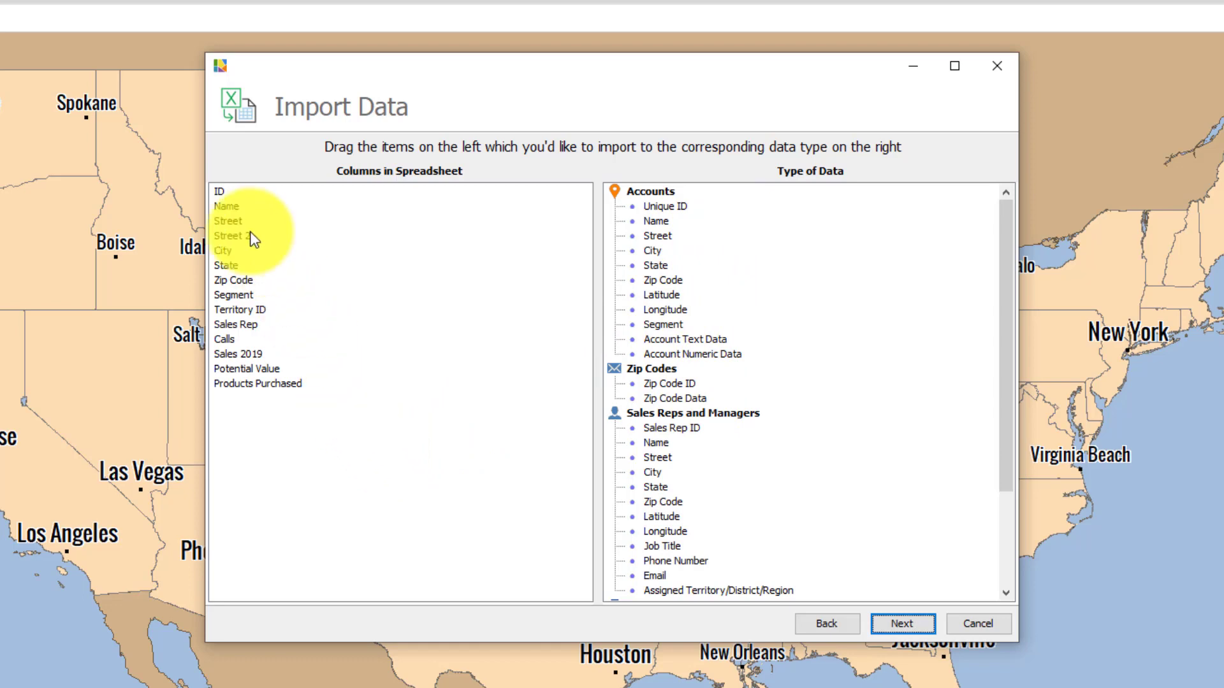
Step: Map the ID column to the accounts' Unique ID, and Name, Street, City, State and Zip Code to their matching account fields
{"action": "left_click_drag", "start_coordinate": [217, 192], "coordinate": [653, 208]}
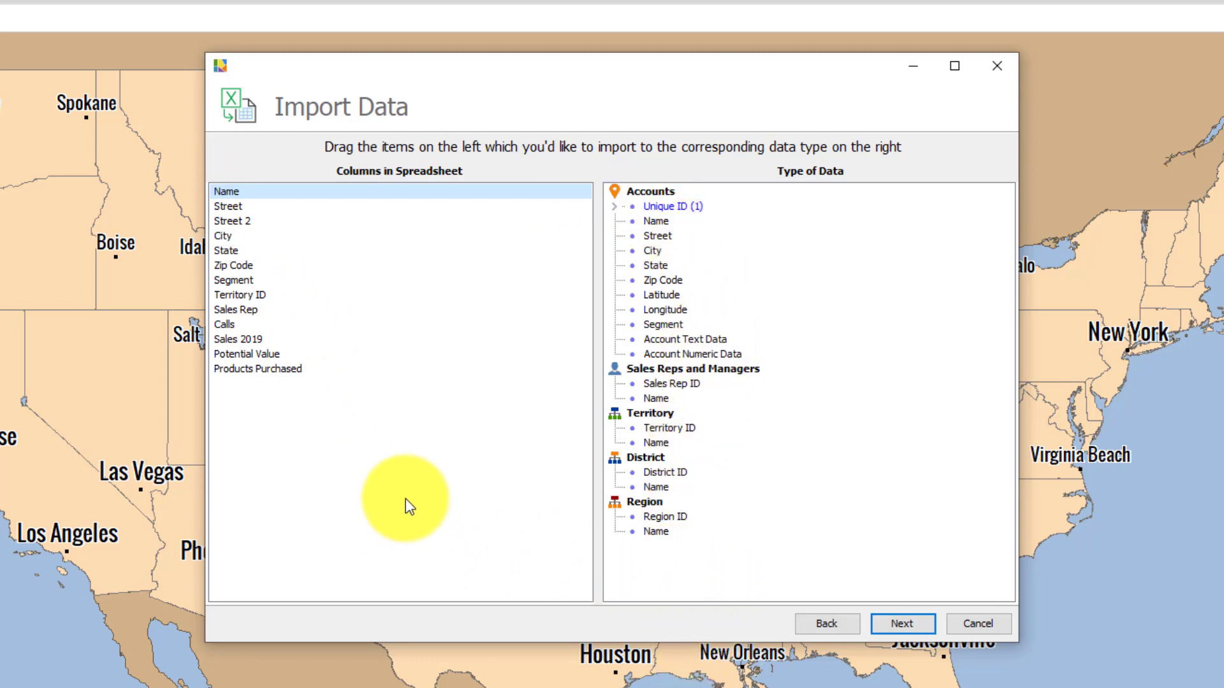
{"action": "left_click_drag", "start_coordinate": [242, 192], "coordinate": [644, 222]}
{"action": "left_click_drag", "start_coordinate": [254, 190], "coordinate": [653, 236]}
{"action": "left_click_drag", "start_coordinate": [226, 206], "coordinate": [653, 265]}
{"action": "left_click_drag", "start_coordinate": [273, 207], "coordinate": [657, 281]}
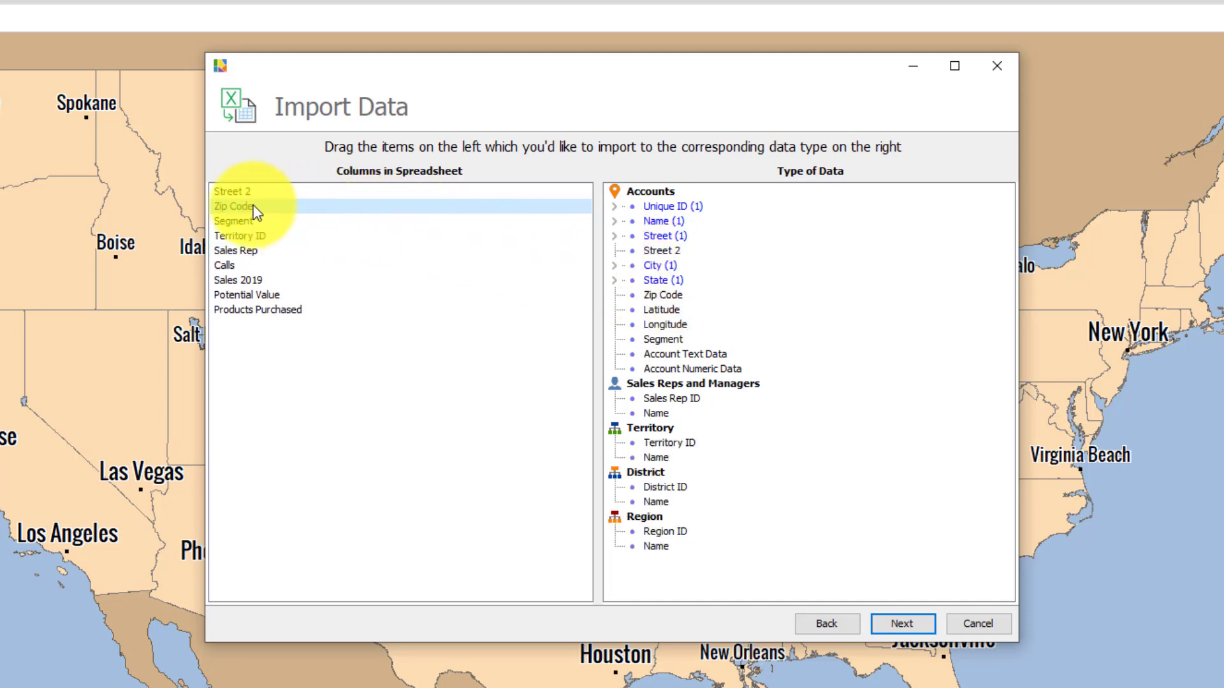
{"action": "left_click_drag", "start_coordinate": [254, 205], "coordinate": [640, 296]}
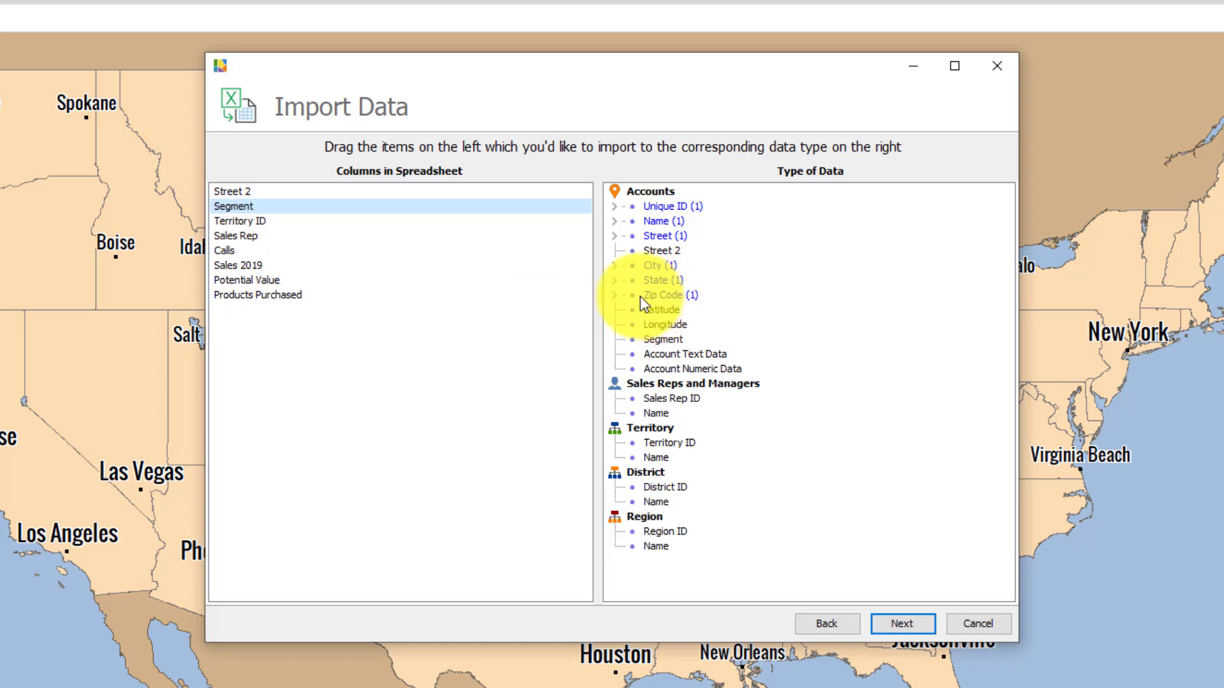
Step: Map Segment to the account Segment, Territory ID to the territory's Territory ID, and Sales Rep to Sales Rep ID
{"action": "left_click_drag", "start_coordinate": [236, 212], "coordinate": [659, 340]}
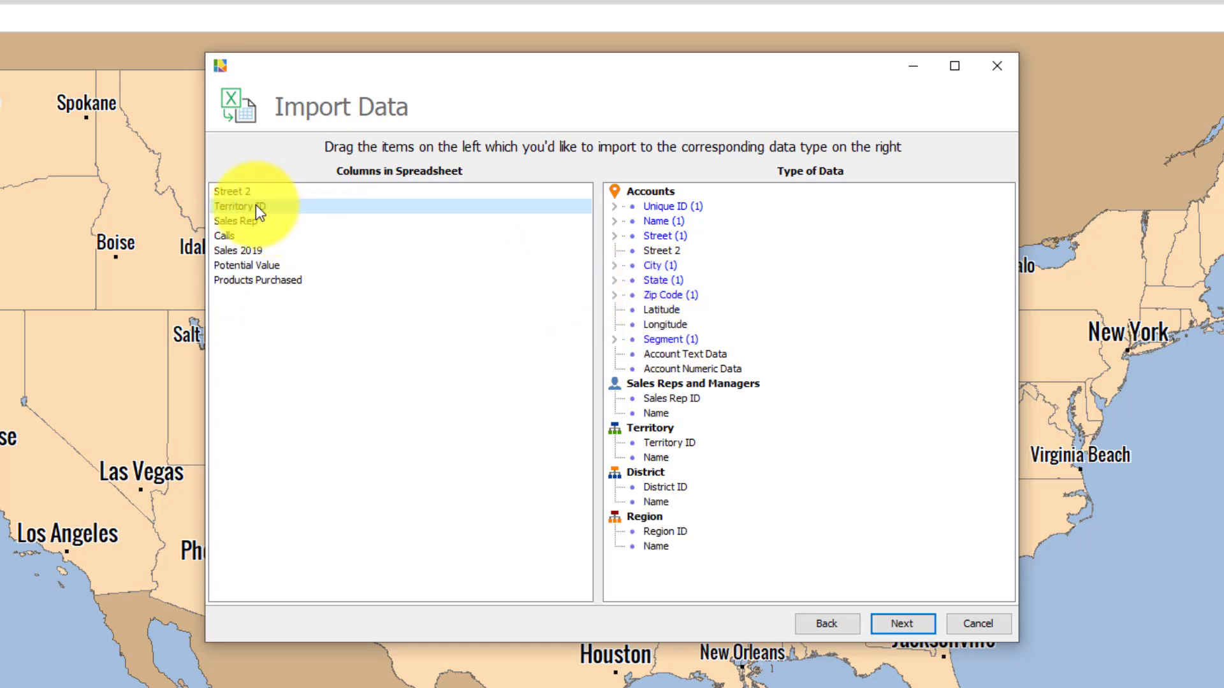
{"action": "left_click_drag", "start_coordinate": [255, 205], "coordinate": [667, 442]}
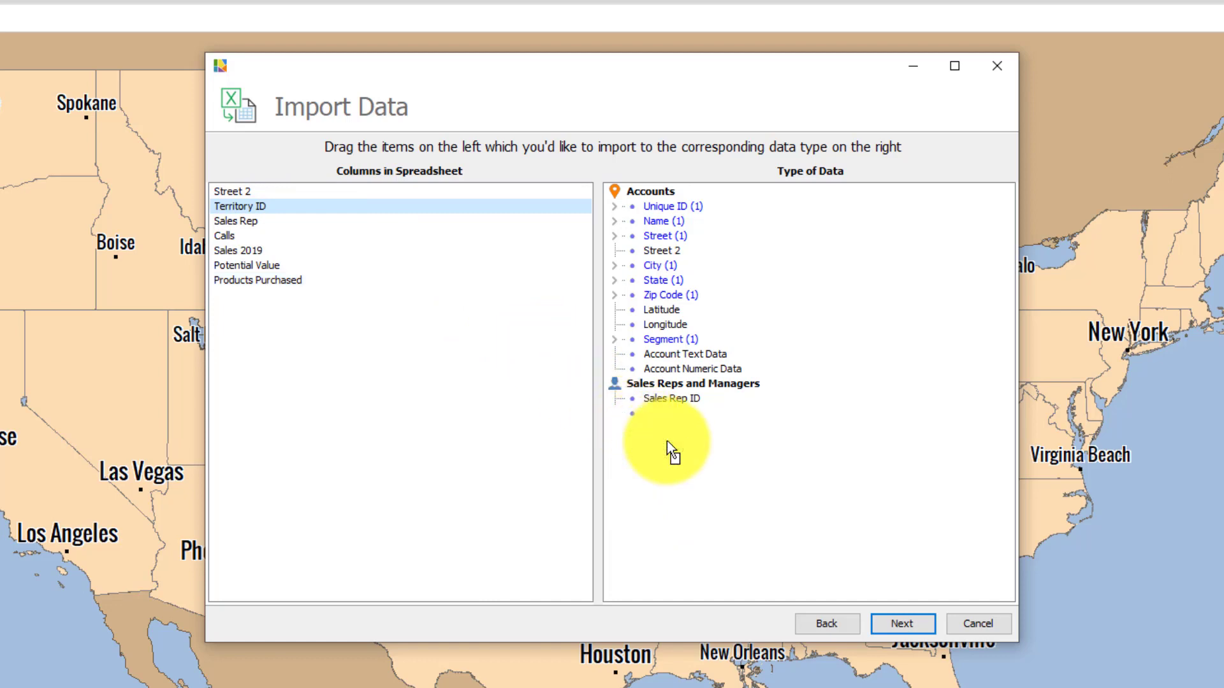
{"action": "left_click_drag", "start_coordinate": [244, 206], "coordinate": [611, 402]}
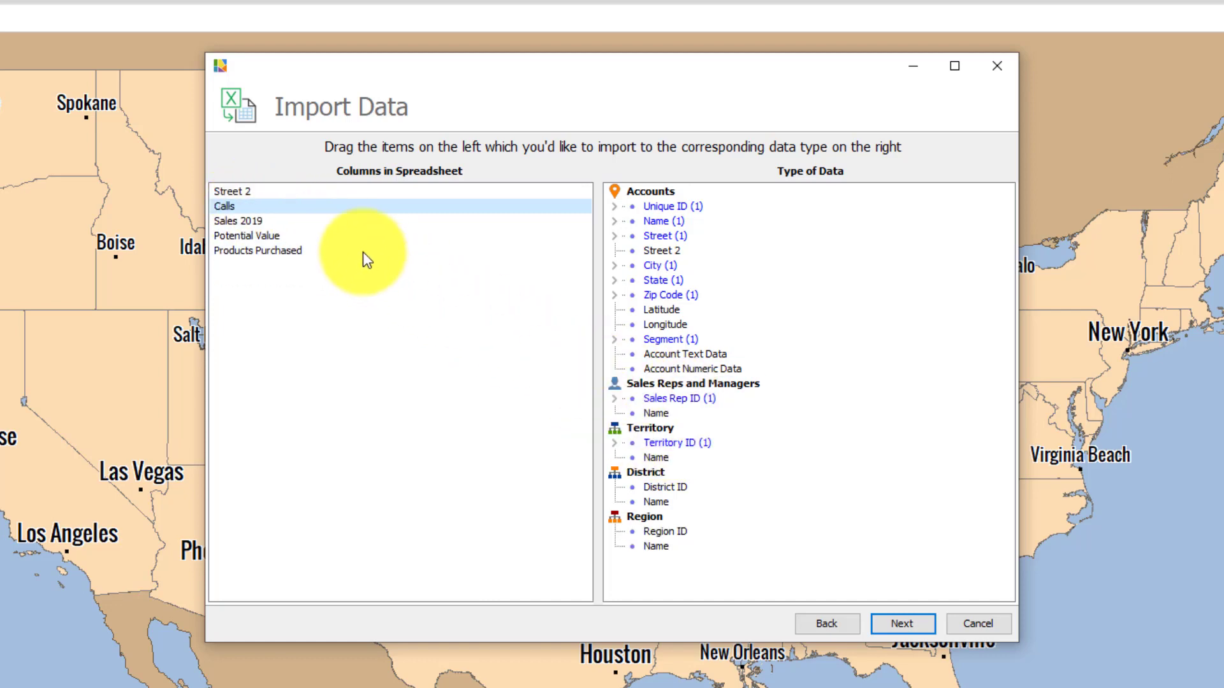
Step: Map Calls, Sales 2019 and Potential Value to Account Numeric Data, and Products Purchased to Account Text Data
{"action": "left_click", "coordinate": [256, 221], "text": "ctrl"}
{"action": "left_click", "coordinate": [256, 233], "text": "ctrl"}
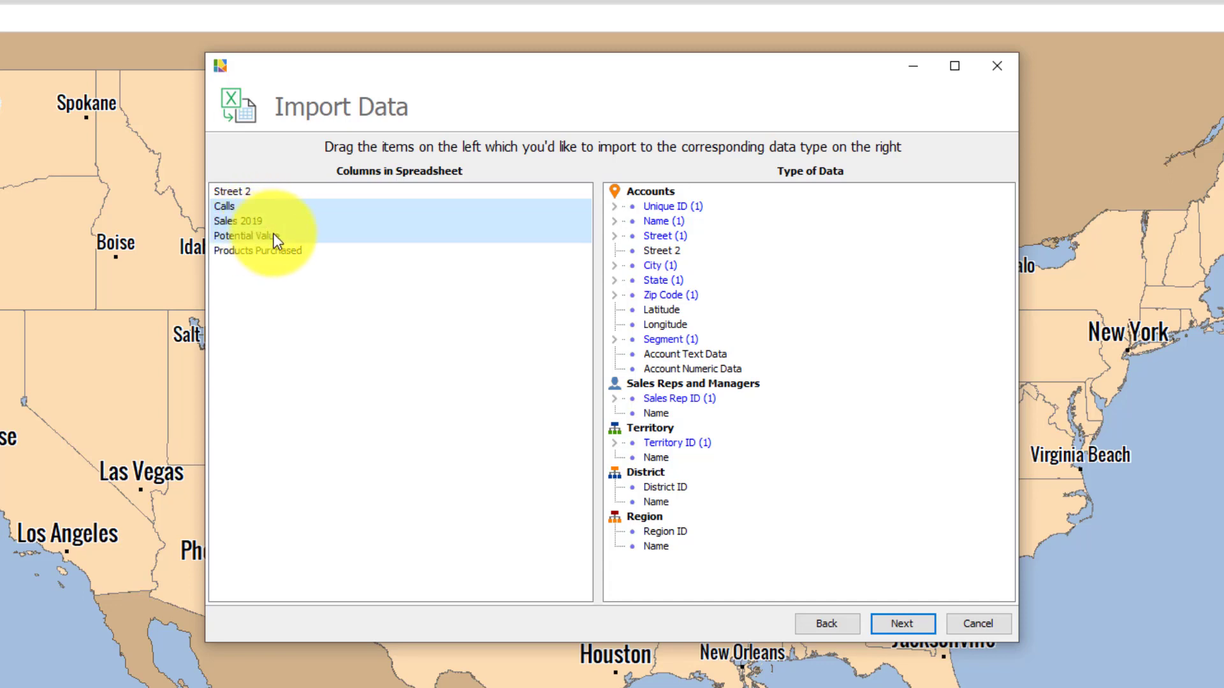
{"action": "left_click_drag", "start_coordinate": [262, 221], "coordinate": [672, 371]}
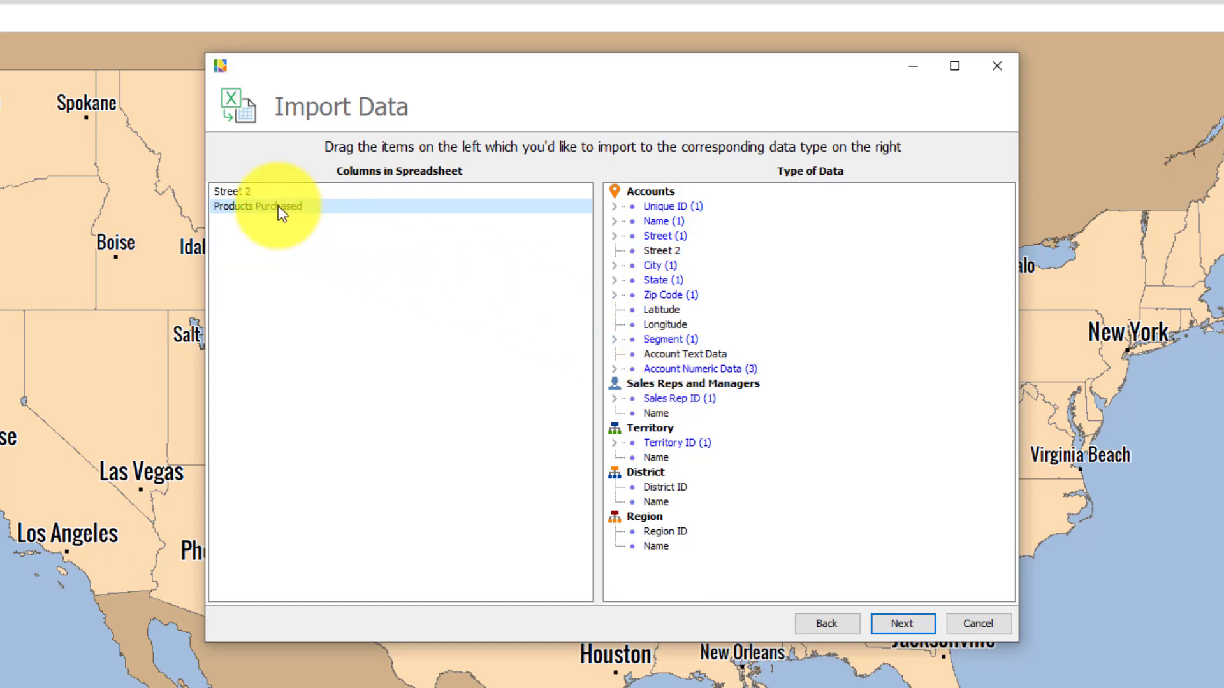
{"action": "left_click_drag", "start_coordinate": [278, 205], "coordinate": [679, 360]}
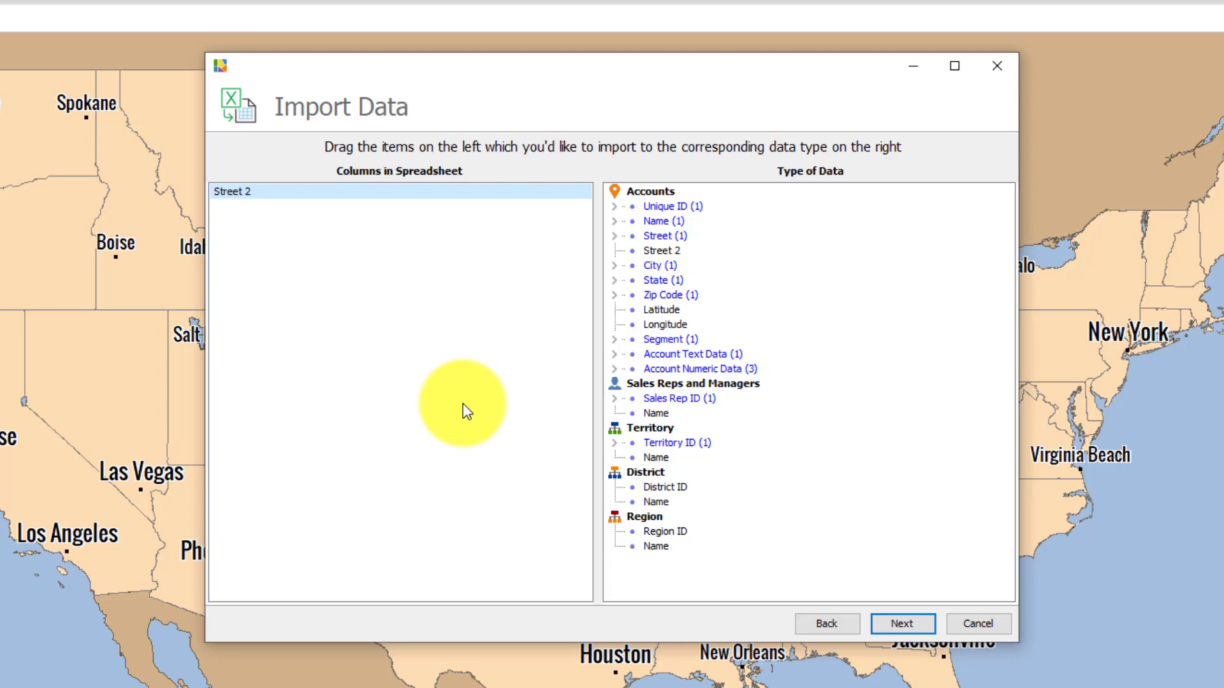
Step: Accept the column mapping, run the account data import with the existing base geography, and finish it
{"action": "left_click", "coordinate": [903, 624]}
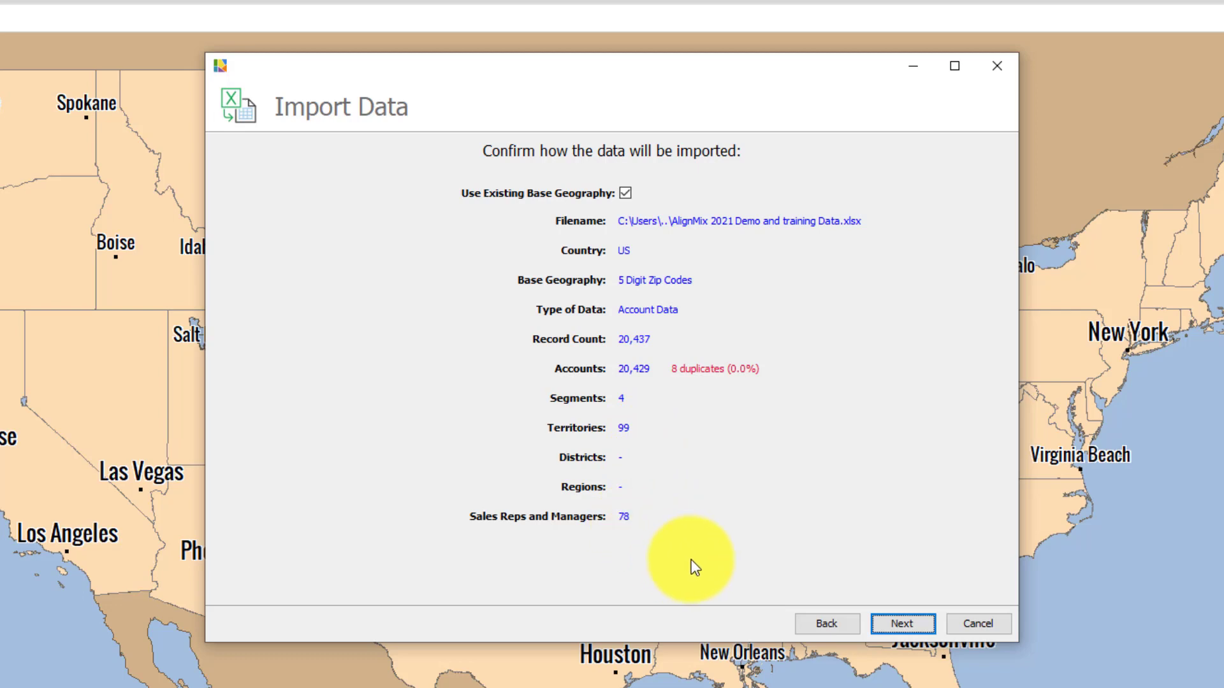
{"action": "left_click", "coordinate": [904, 624]}
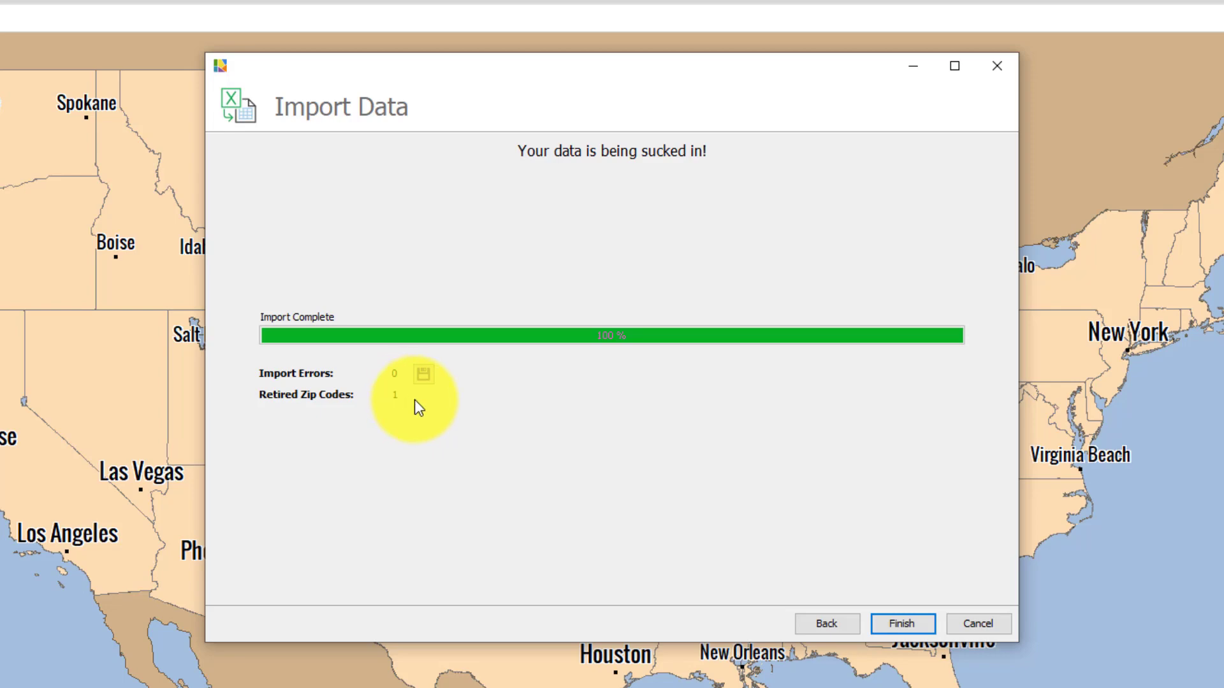
{"action": "left_click", "coordinate": [904, 624]}
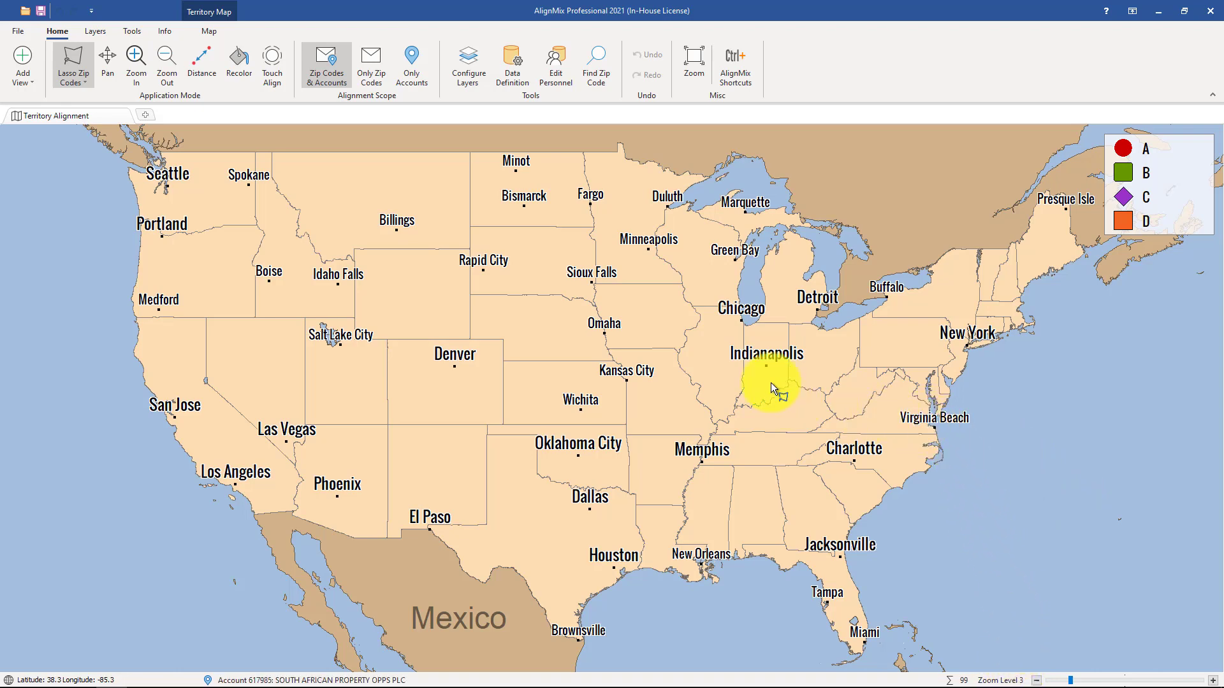
Step: Lasso the zip codes and accounts around Indianapolis, from Evansville to Cincinnati, to view their Map Query summary
{"action": "scroll", "coordinate": [759, 371], "scroll_direction": "up", "scroll_amount": 3}
{"action": "scroll", "coordinate": [762, 374], "scroll_direction": "up", "scroll_amount": 2}
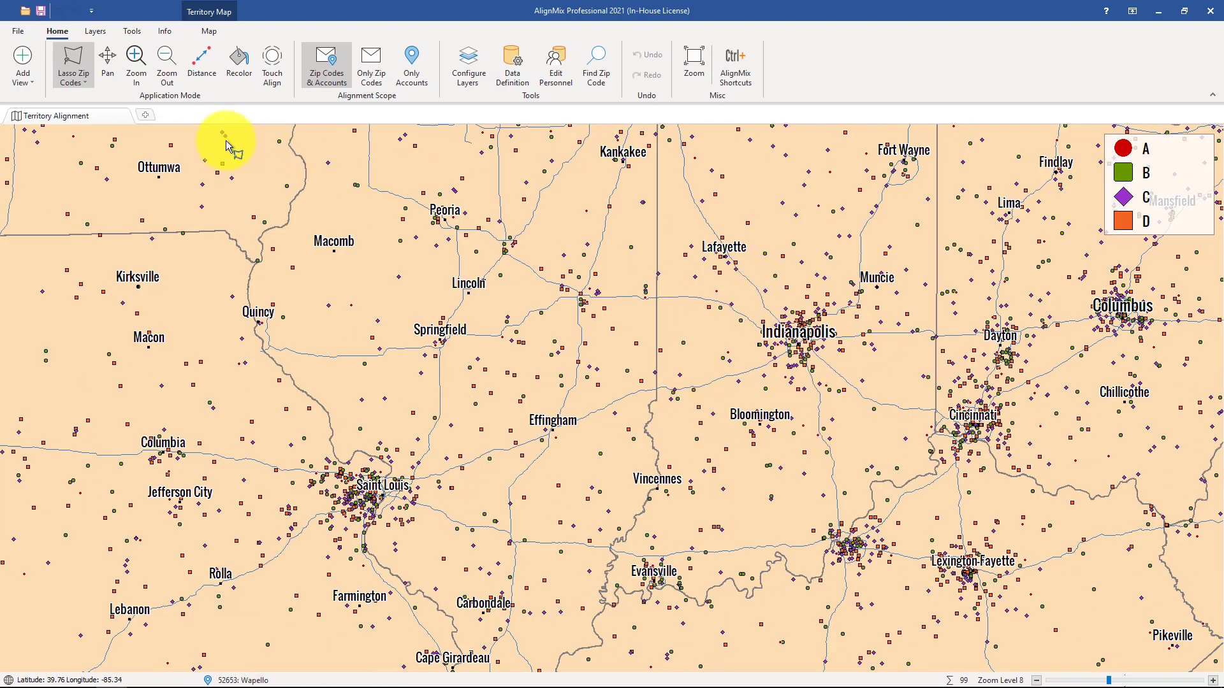
{"action": "mouse_move", "coordinate": [734, 203]}
{"action": "left_mouse_down"}
{"action": "mouse_move", "coordinate": [508, 328]}
{"action": "mouse_move", "coordinate": [534, 485]}
{"action": "mouse_move", "coordinate": [788, 631]}
{"action": "mouse_move", "coordinate": [885, 604]}
{"action": "left_mouse_up"}
{"action": "mouse_move", "coordinate": [932, 565]}
{"action": "left_mouse_down"}
{"action": "mouse_move", "coordinate": [979, 411]}
{"action": "mouse_move", "coordinate": [962, 231]}
{"action": "left_mouse_up"}
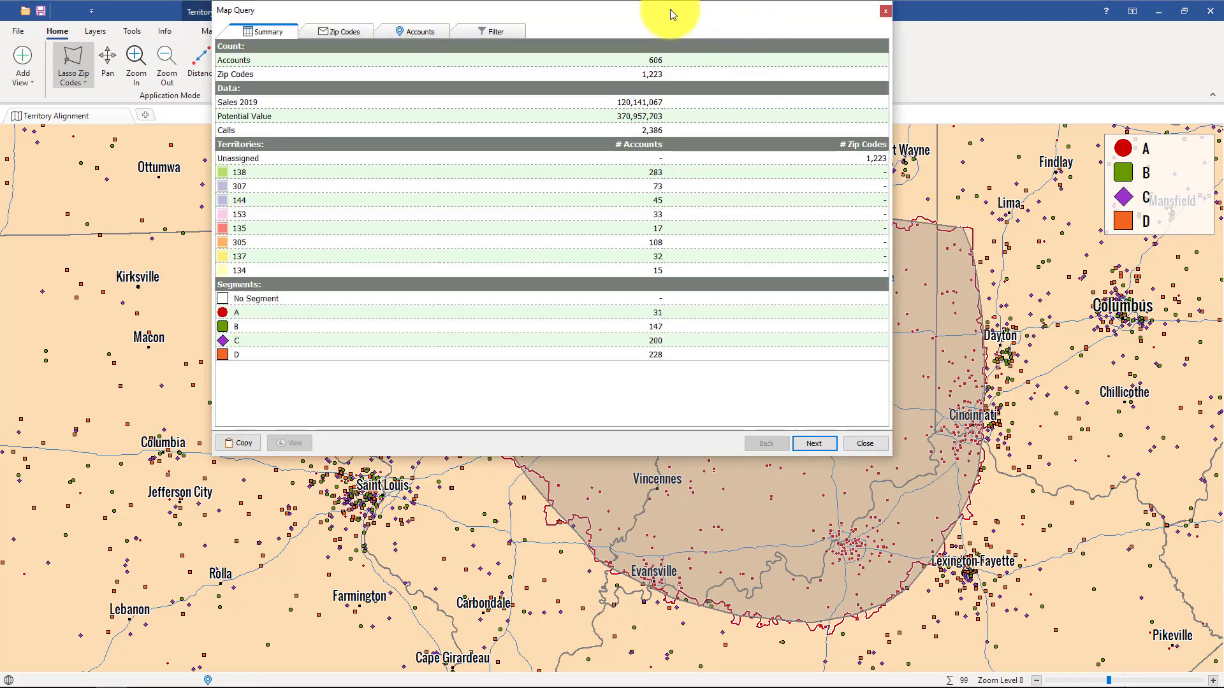